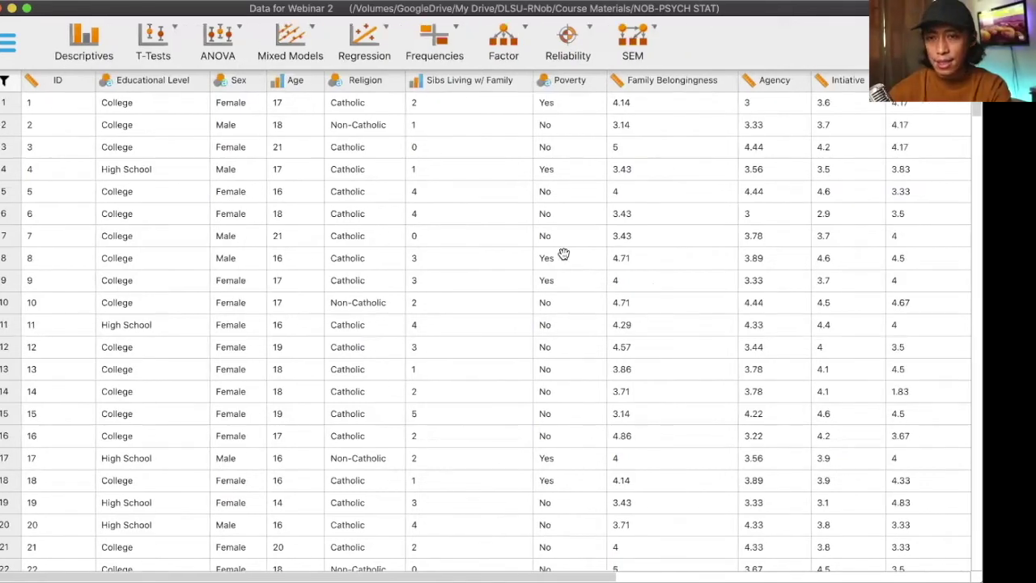
- Start a Descriptive Statistics analysis with Sex and Age as variables (250 valid, Age mean 17.228)
scroll(563, 254, down, 15)
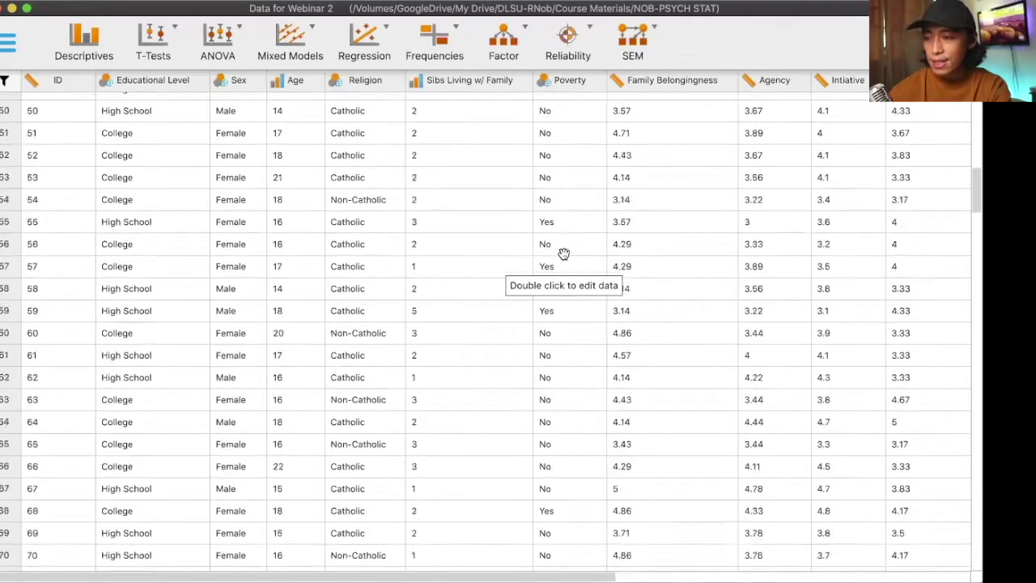
scroll(564, 254, up, 15)
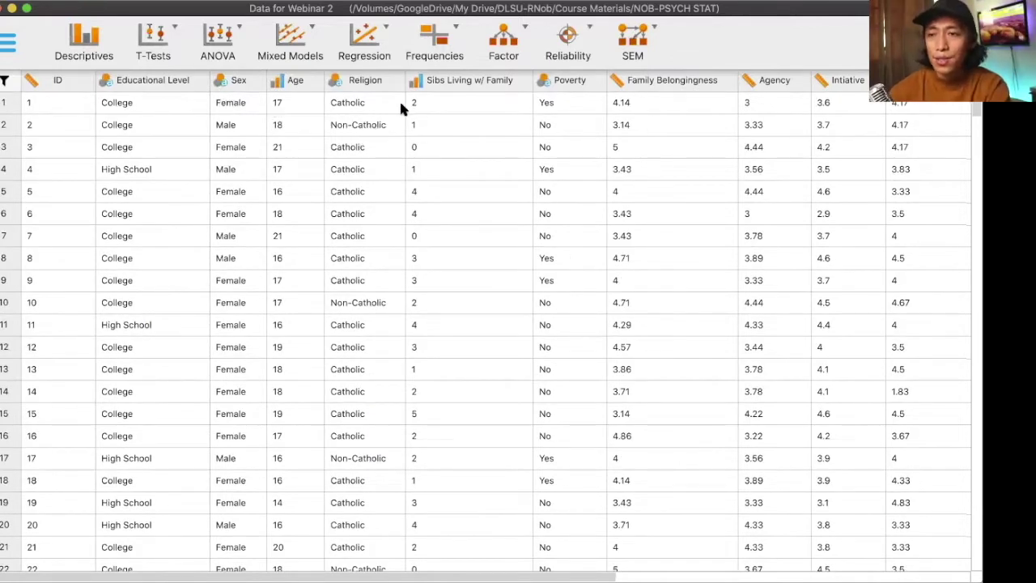
scroll(355, 287, down, 20)
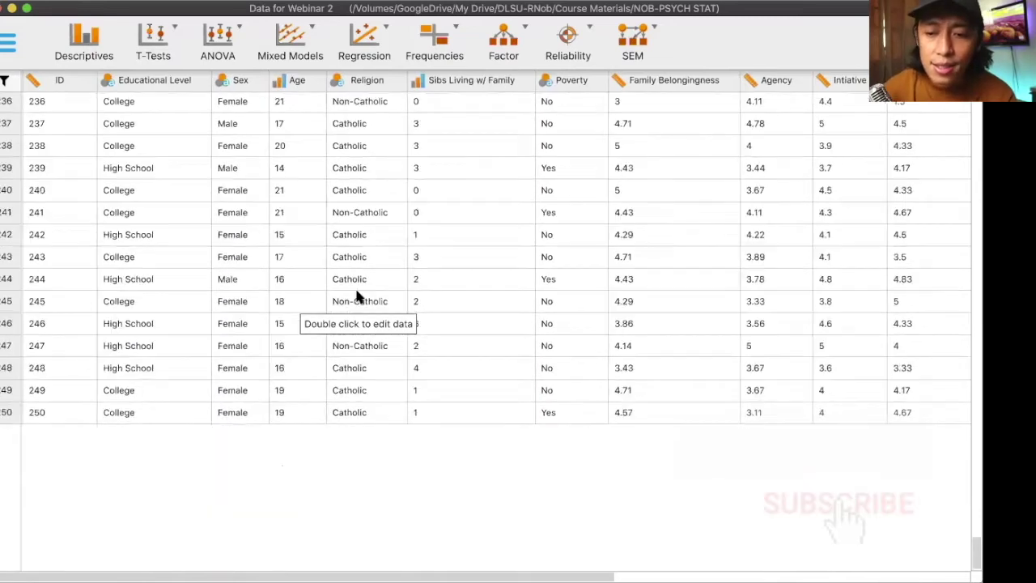
scroll(357, 296, up, 20)
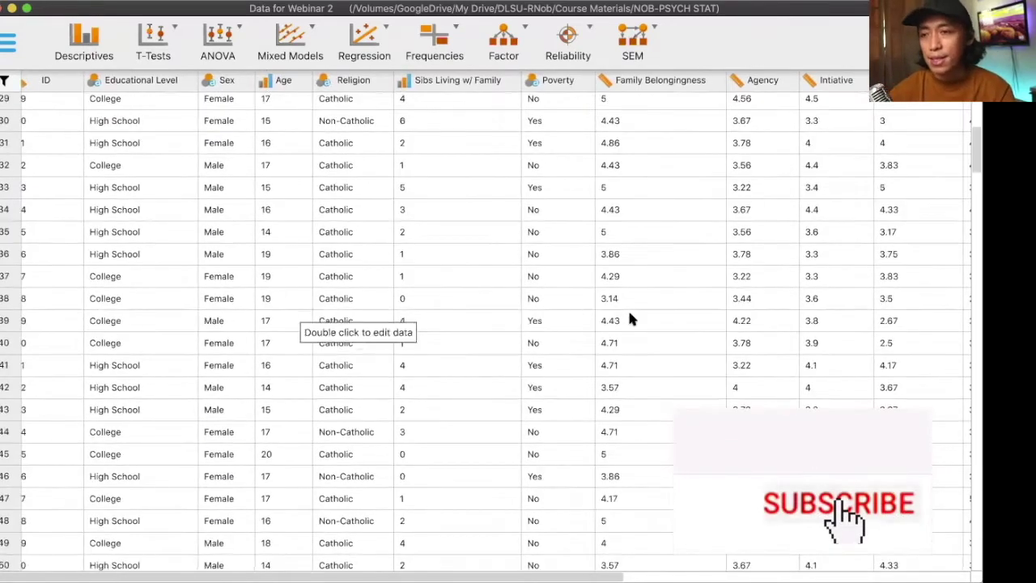
scroll(629, 319, up, 10)
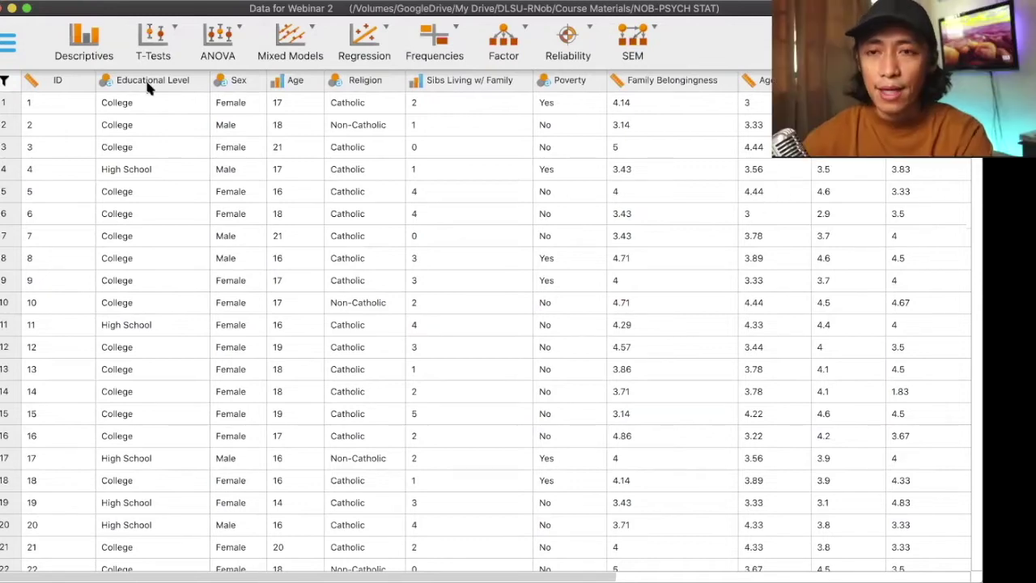
click(85, 51)
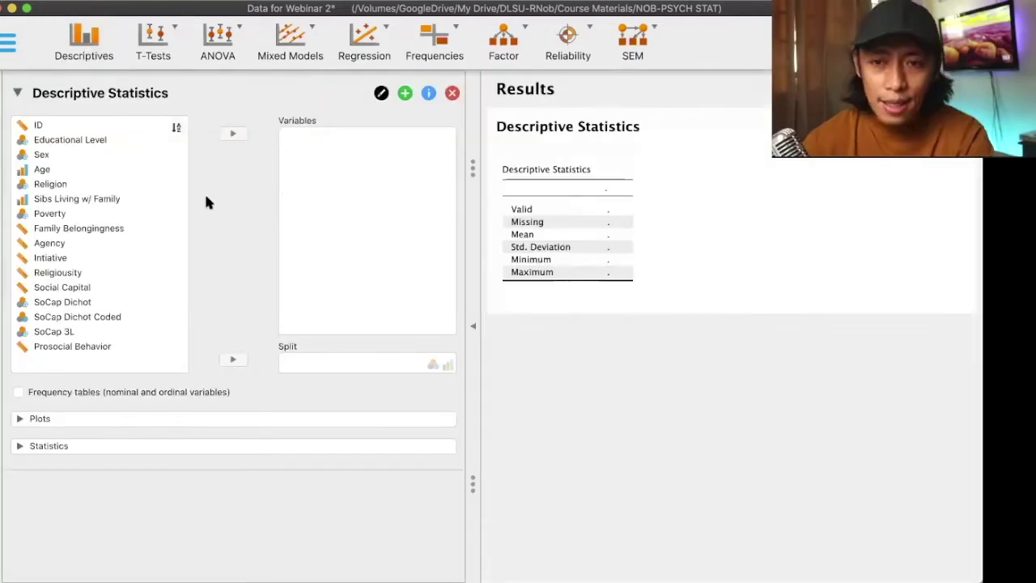
click(76, 160)
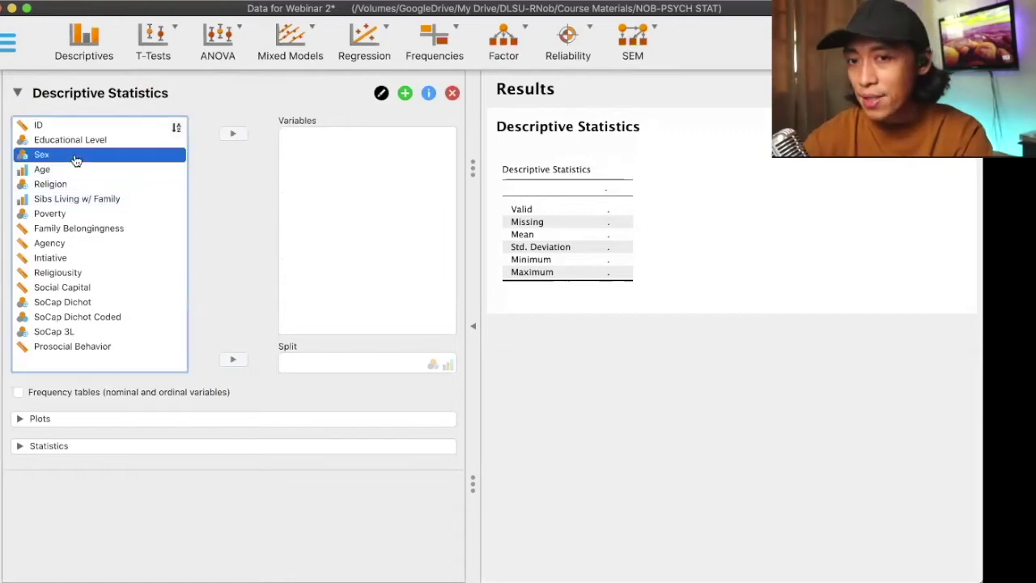
click(234, 135)
click(236, 135)
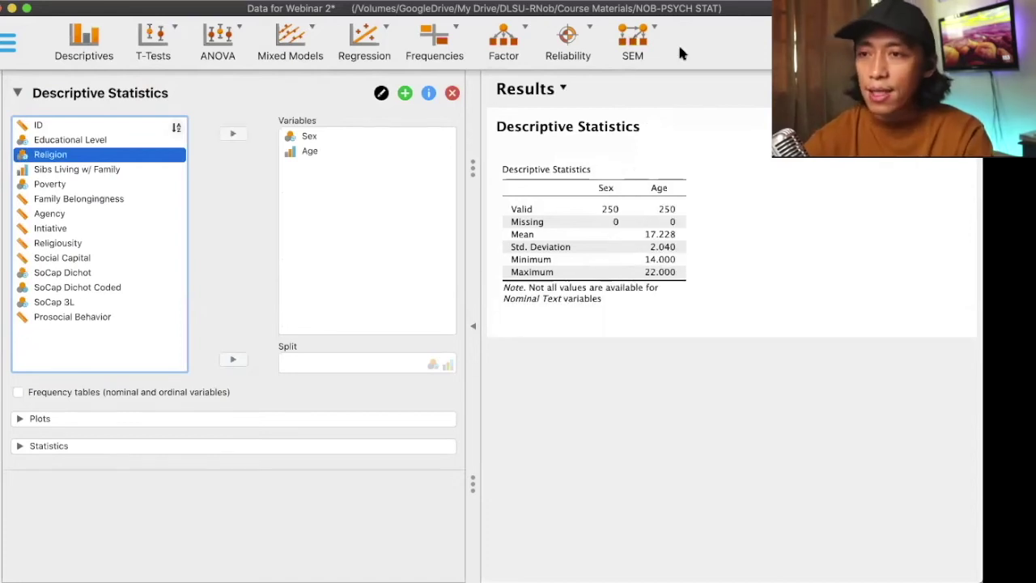
click(726, 66)
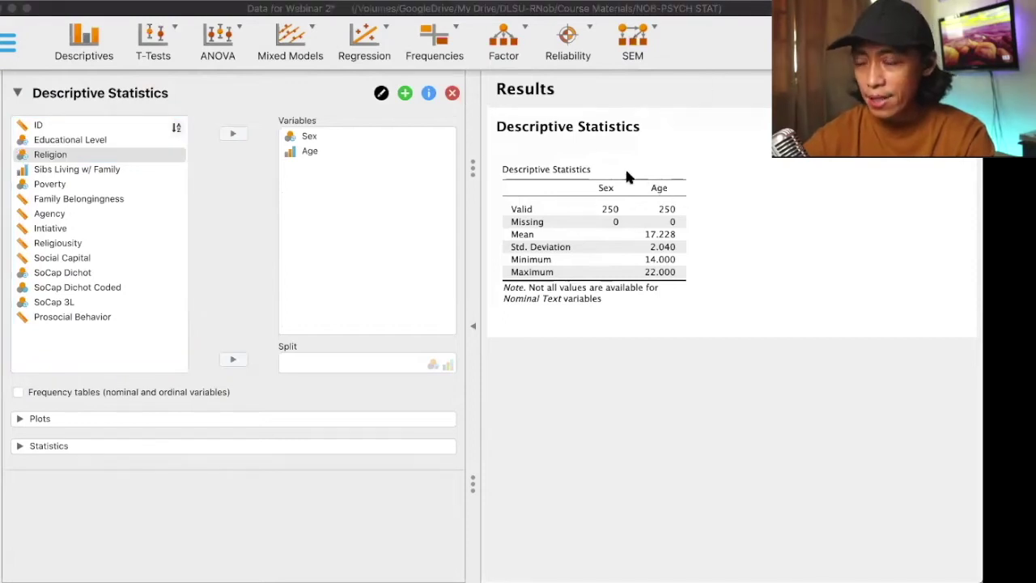
- Outline the Age column, Mean row and missing Sex values, then enable frequency tables
drag(628, 174, 709, 293)
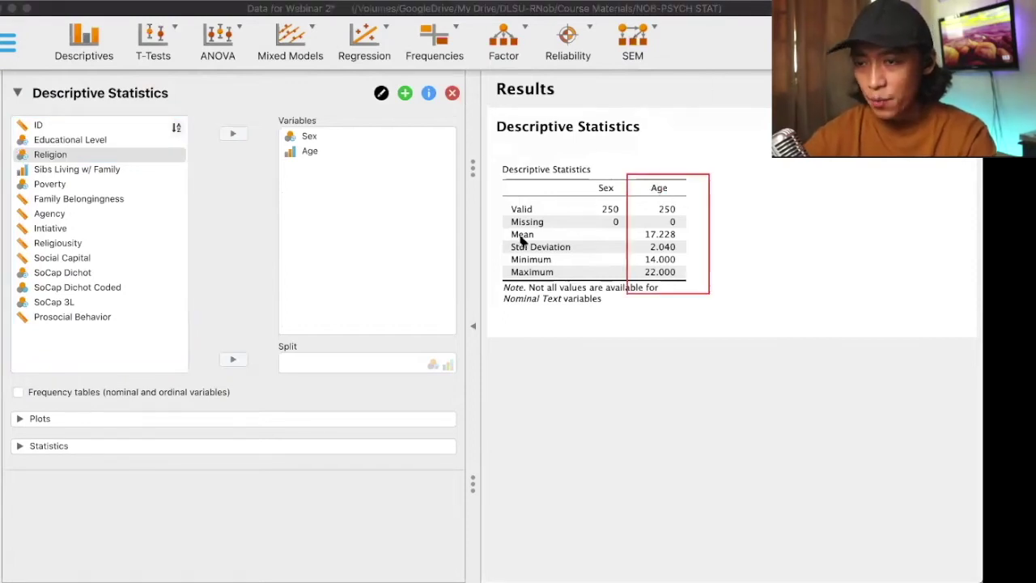
mouse_move(501, 225)
mouse_down()
mouse_move(578, 253)
mouse_move(624, 251)
mouse_up()
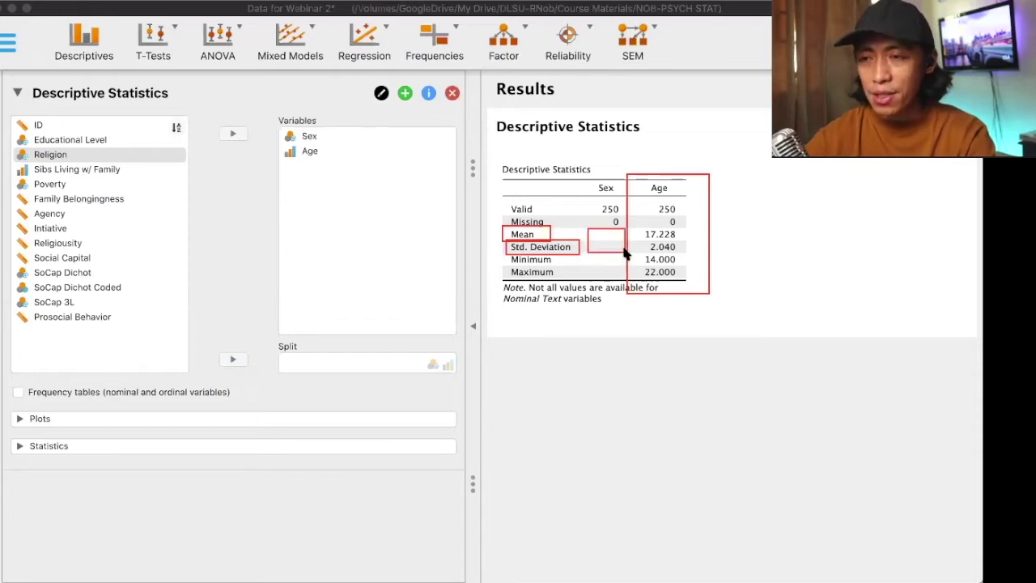
drag(592, 178, 619, 196)
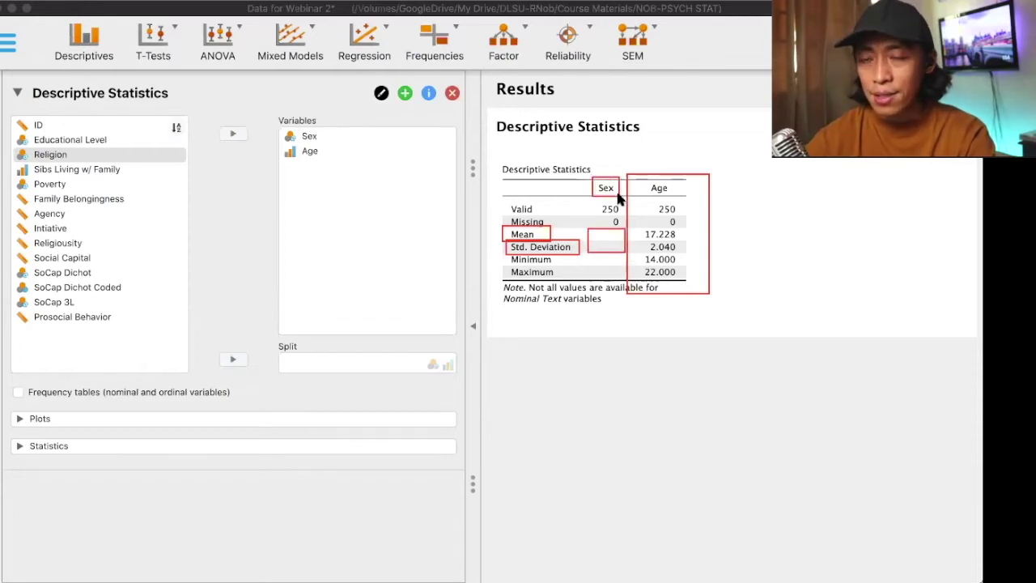
drag(504, 230, 572, 257)
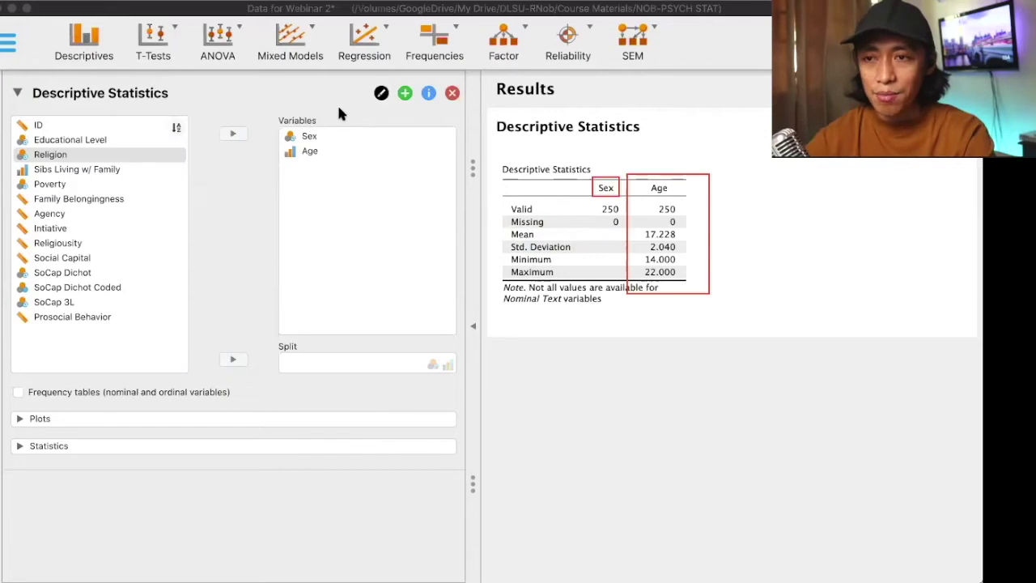
click(18, 391)
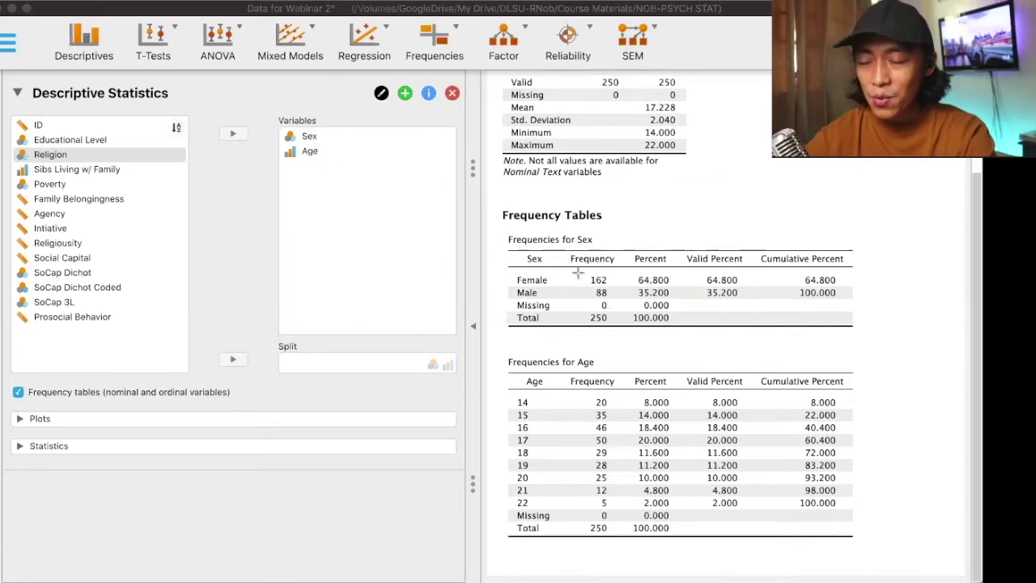
- Outline the Sex counts 162 and 88, percentages 64.8 and 35.2, and the Age frequency table
drag(578, 273, 616, 299)
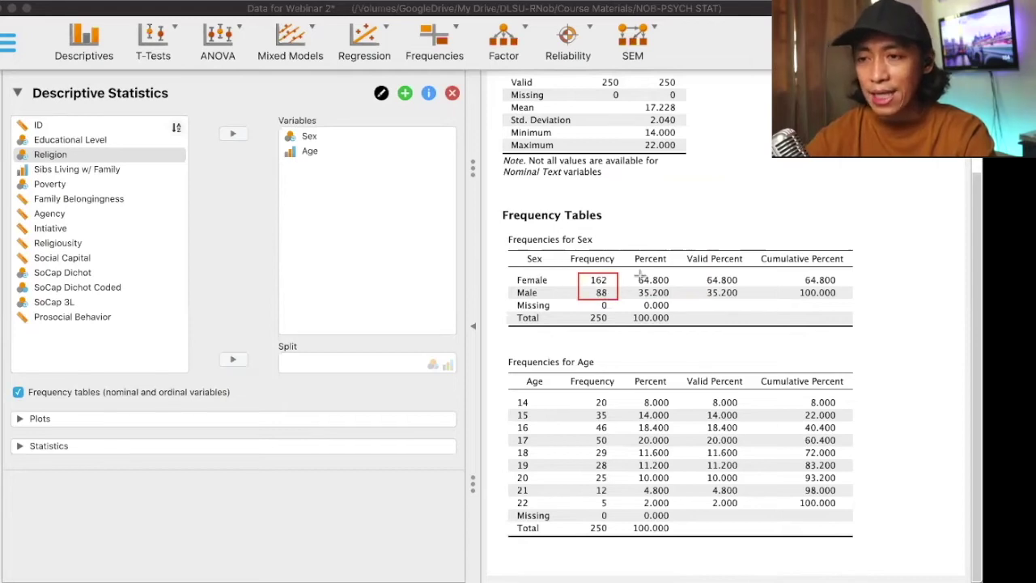
drag(627, 273, 676, 299)
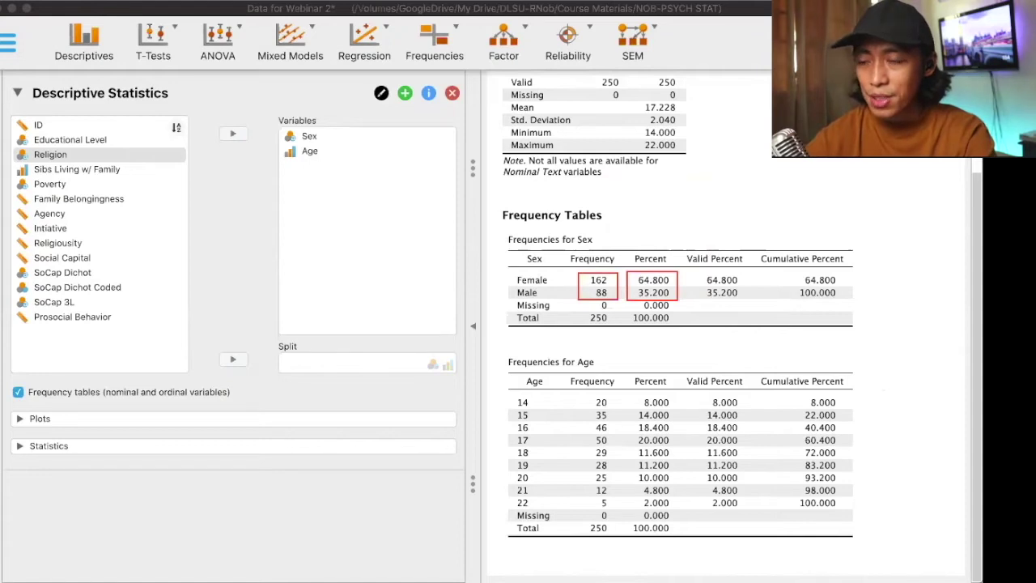
mouse_move(502, 340)
mouse_down()
mouse_move(722, 494)
mouse_move(877, 556)
mouse_up()
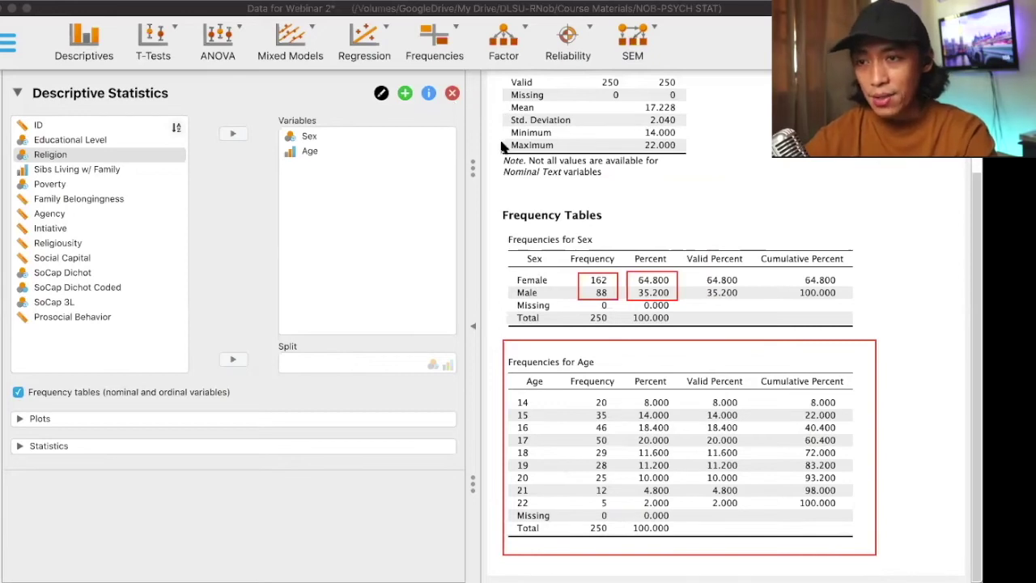
click(567, 379)
click(713, 411)
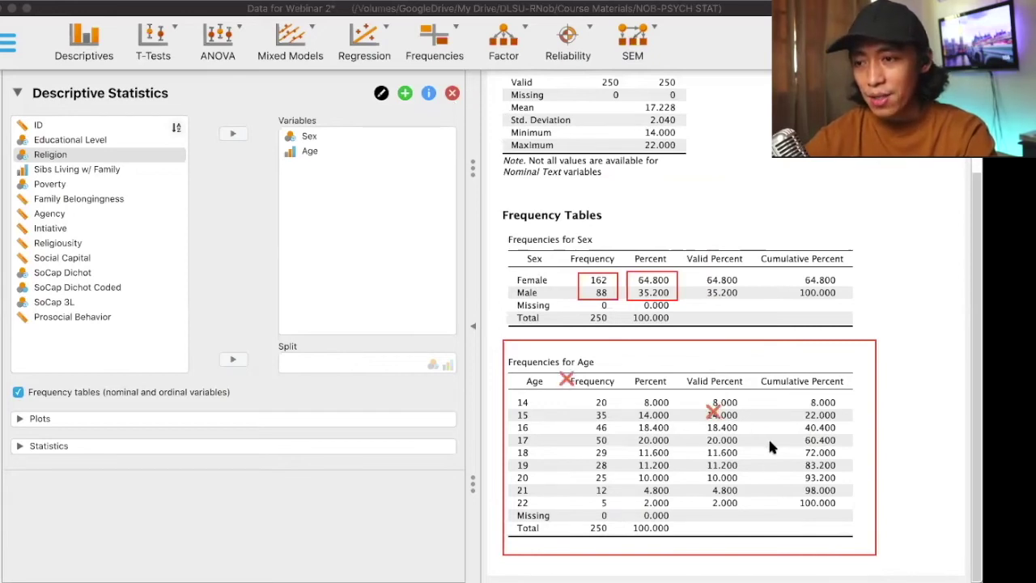
click(771, 441)
click(726, 476)
click(607, 474)
click(595, 474)
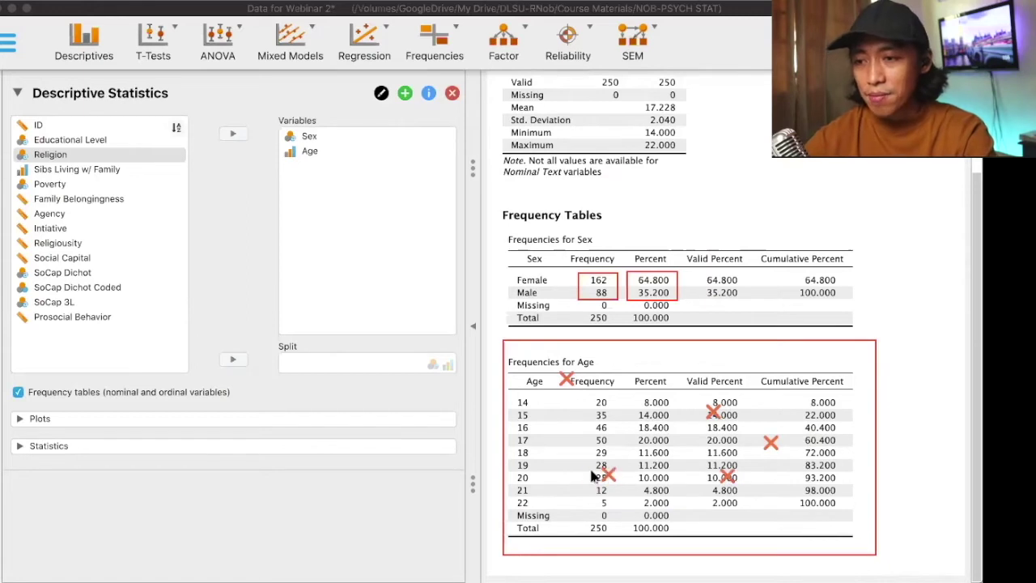
click(725, 491)
click(808, 422)
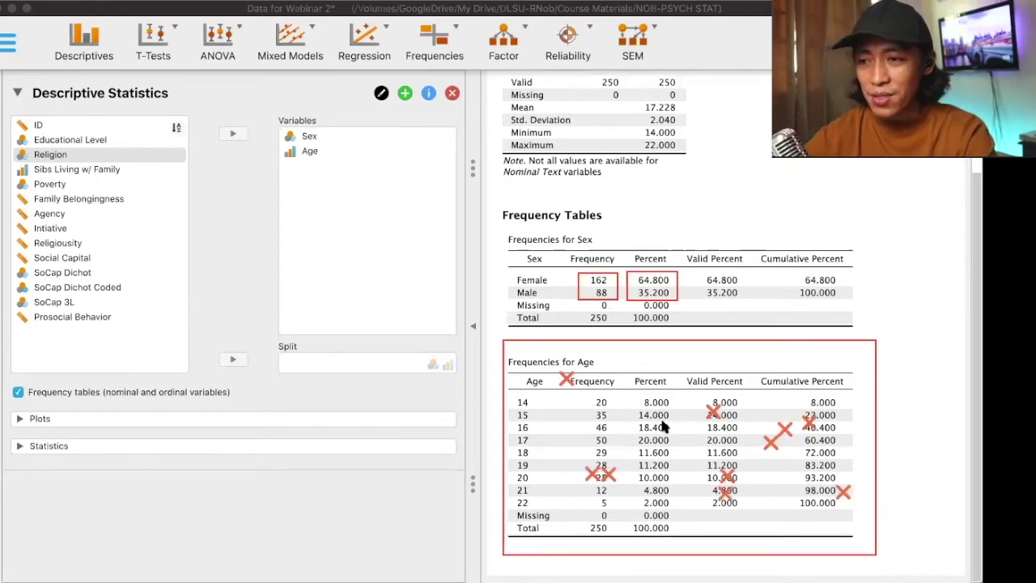
click(662, 421)
click(608, 403)
click(684, 472)
click(719, 466)
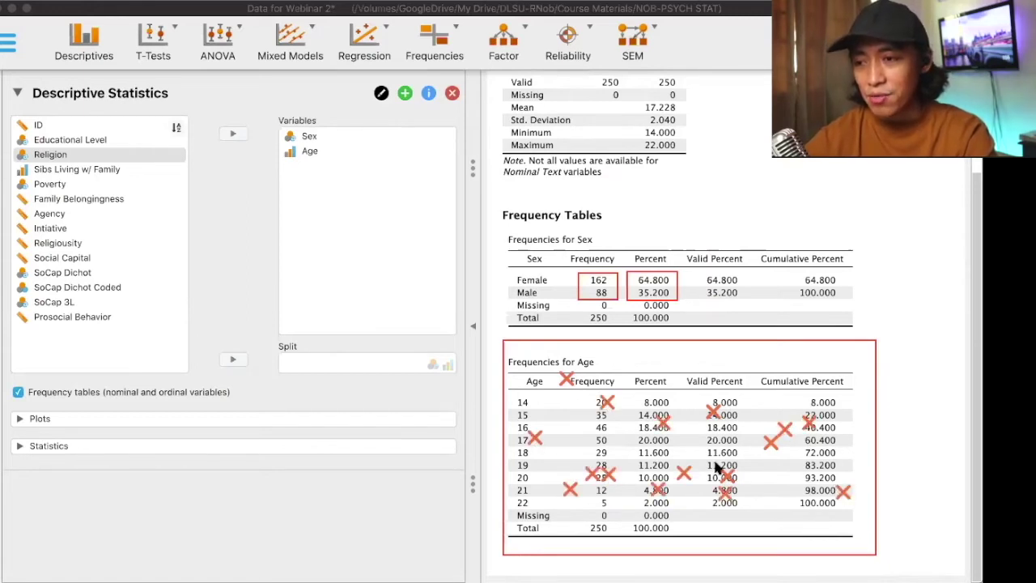
click(776, 311)
click(769, 398)
click(775, 439)
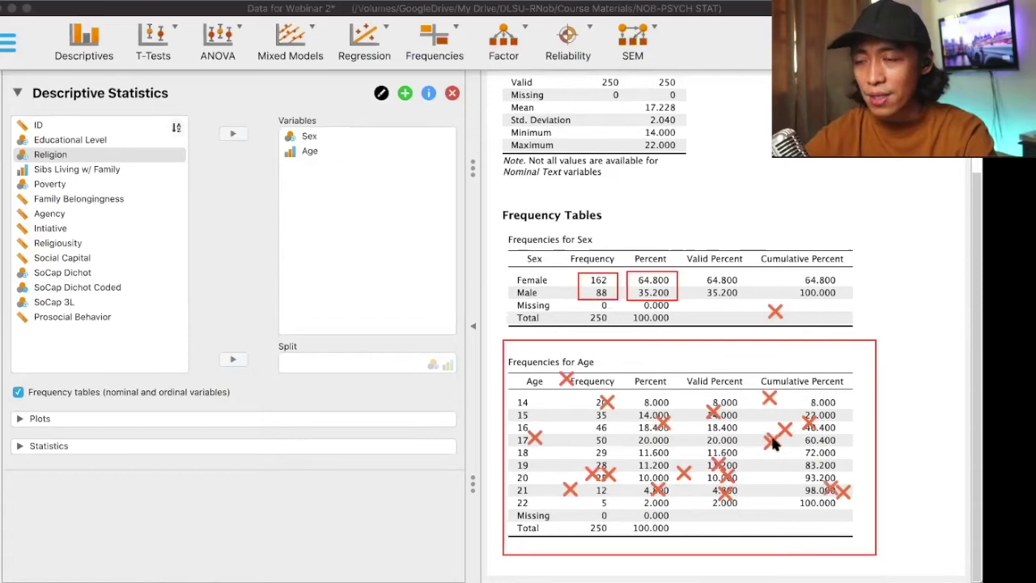
click(775, 311)
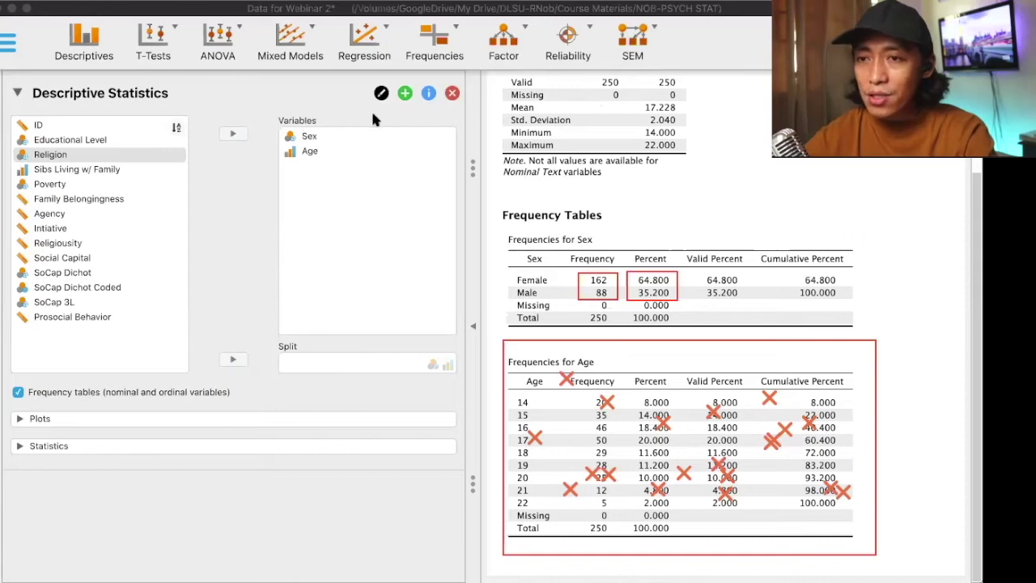
scroll(722, 215, up, 3)
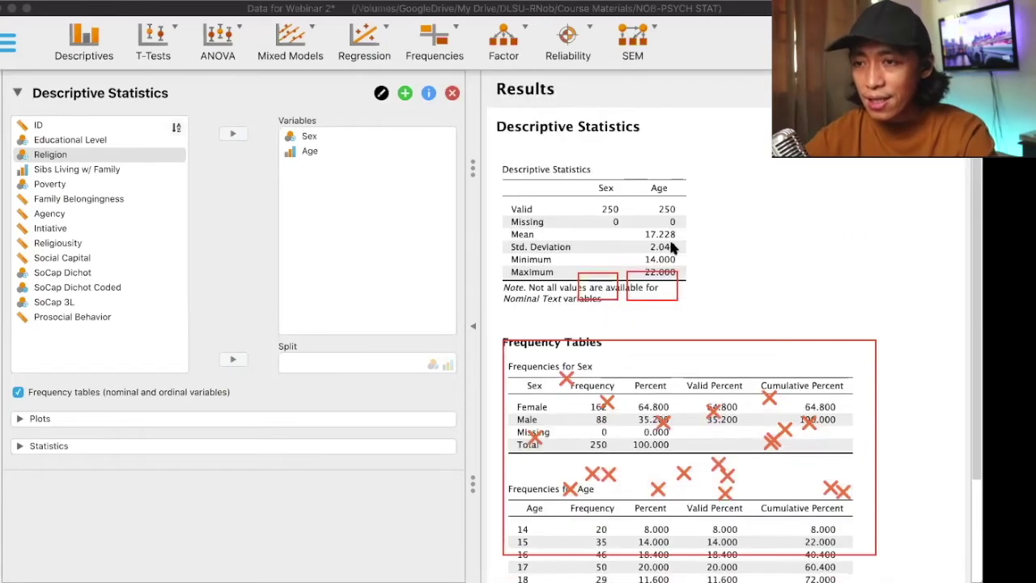
scroll(670, 250, down, 1)
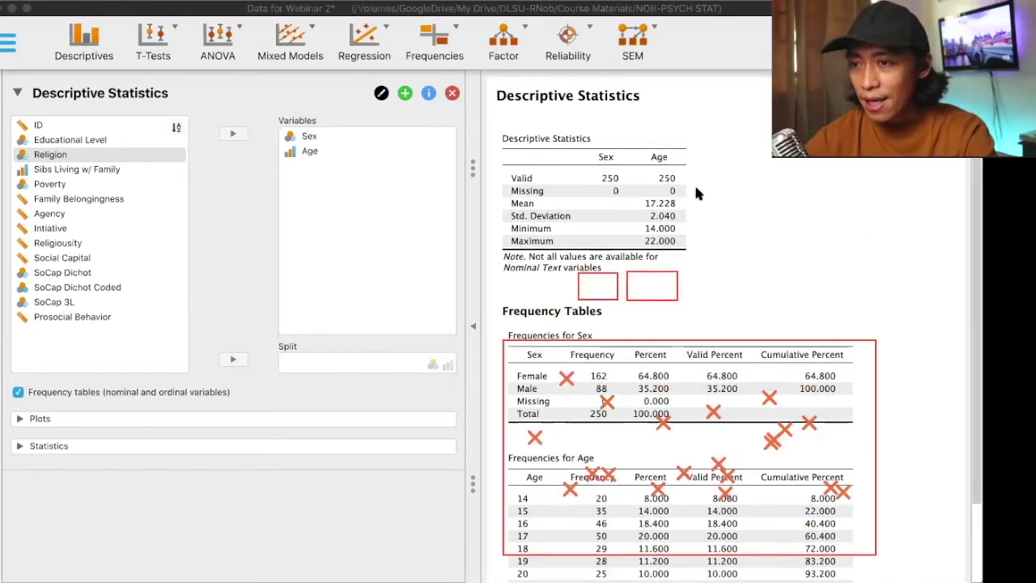
click(679, 202)
click(682, 215)
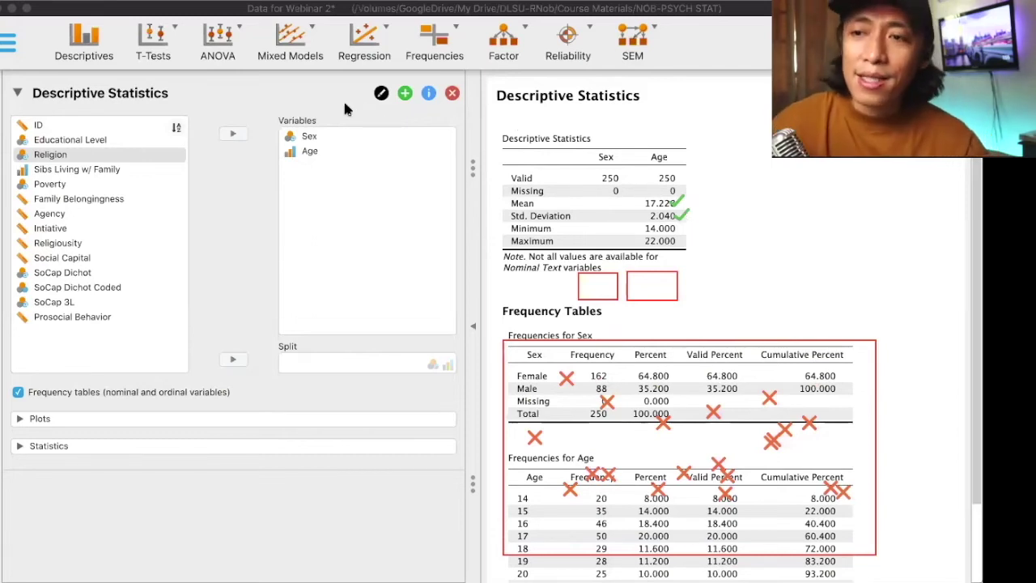
click(678, 185)
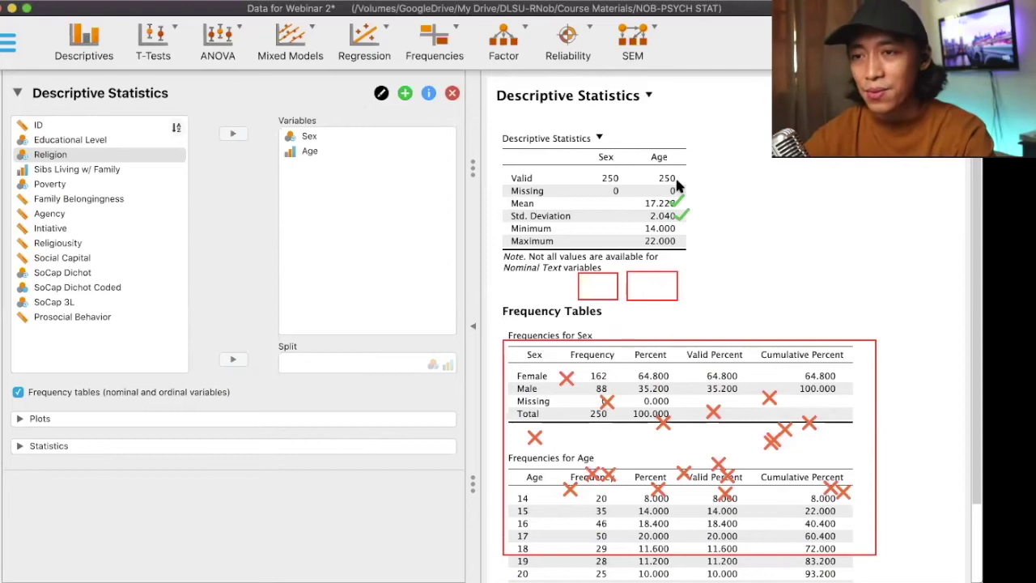
click(675, 178)
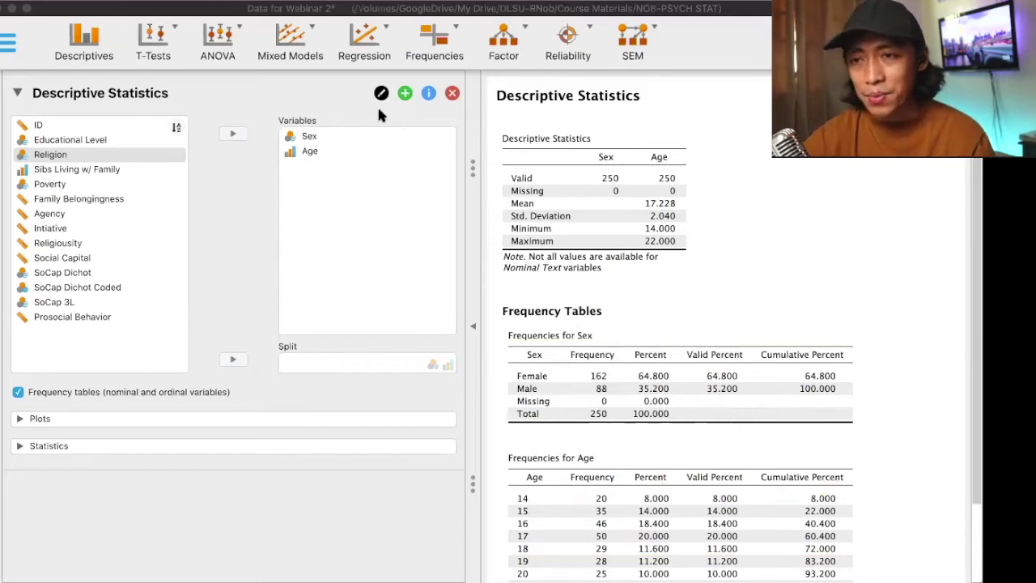
scroll(624, 381, down, 3)
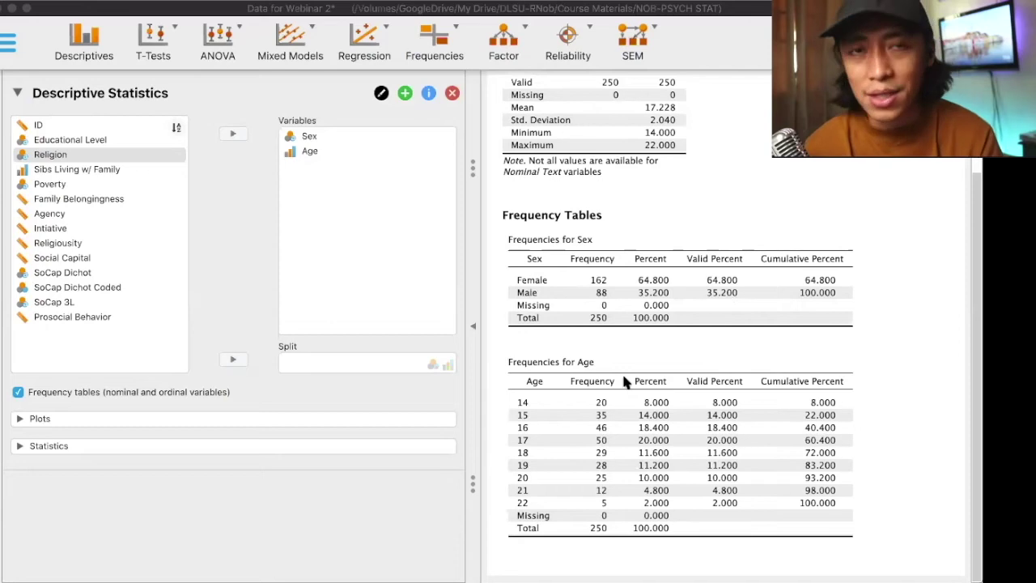
scroll(623, 380, up, 5)
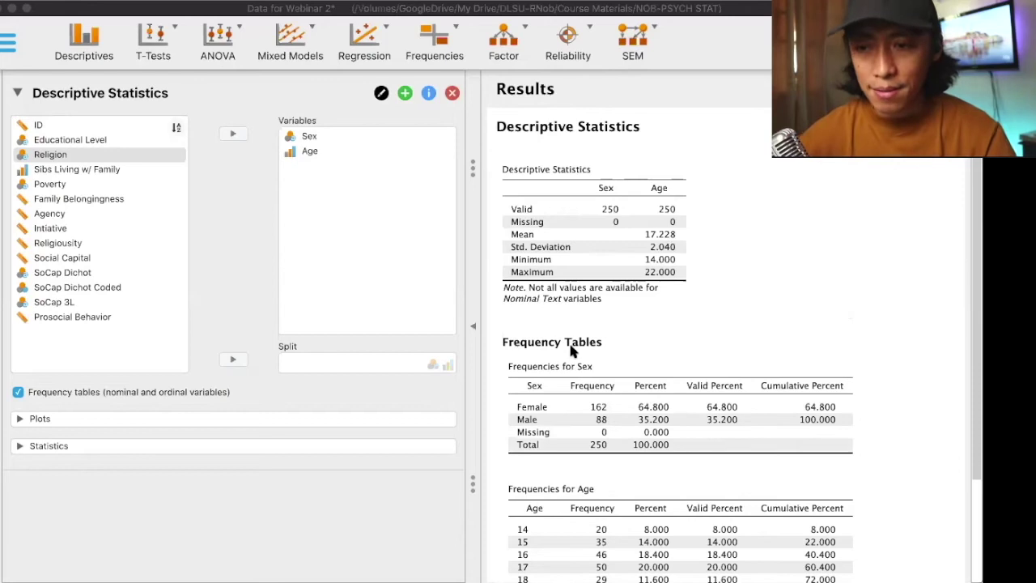
- Expand the Statistics options, preview Median in the summary table, then untick it again
click(49, 445)
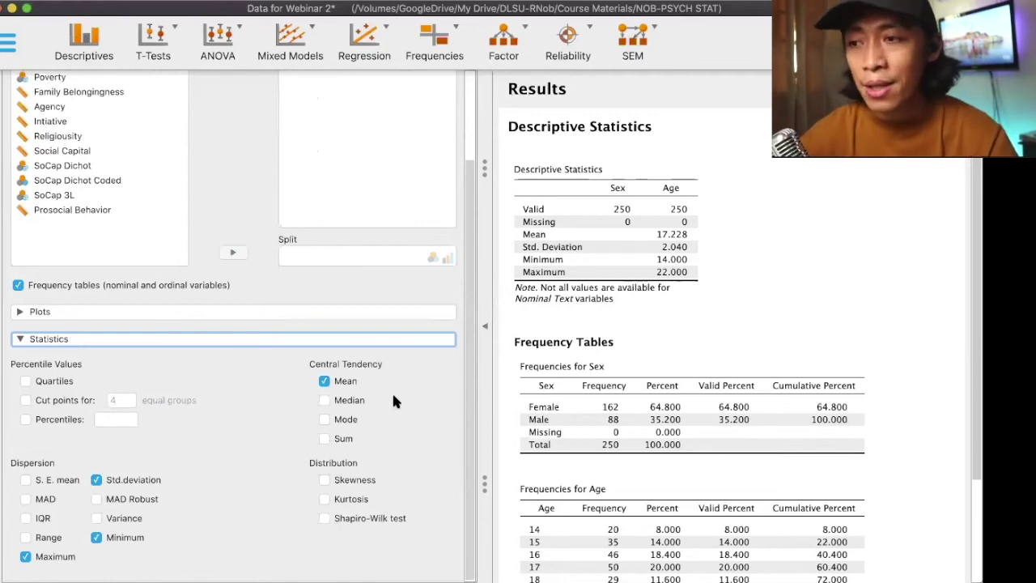
click(343, 404)
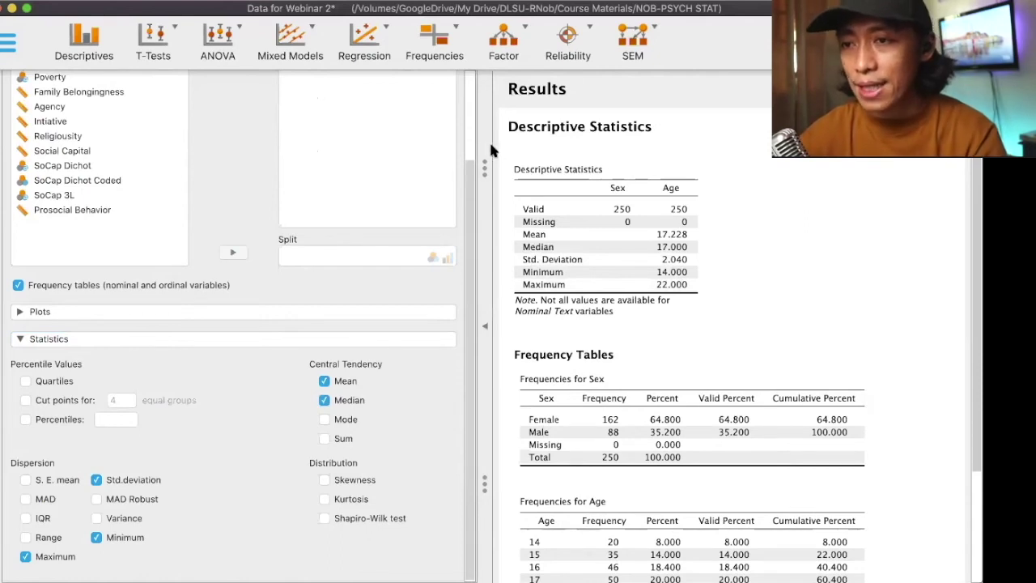
drag(518, 240, 698, 253)
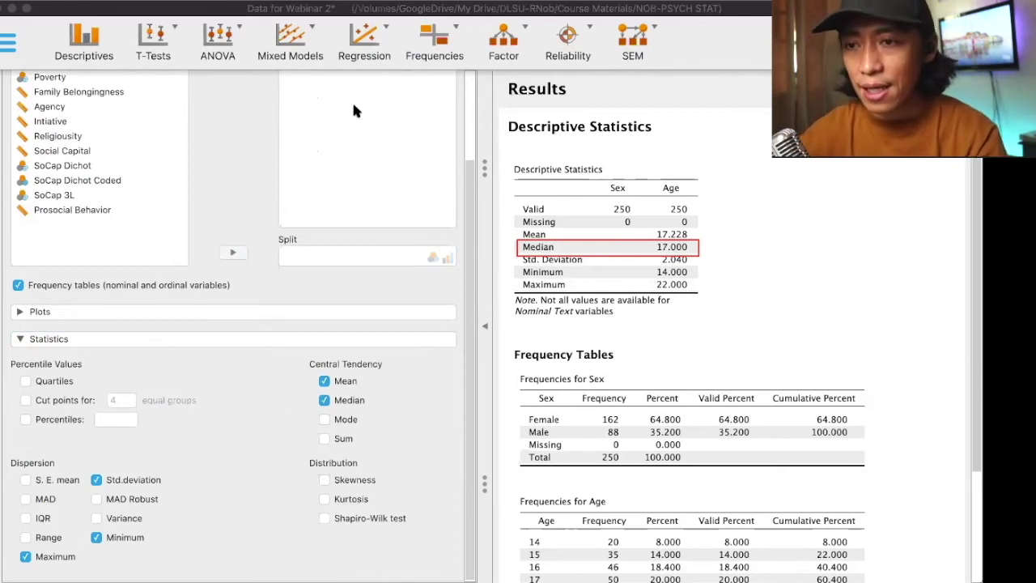
click(323, 400)
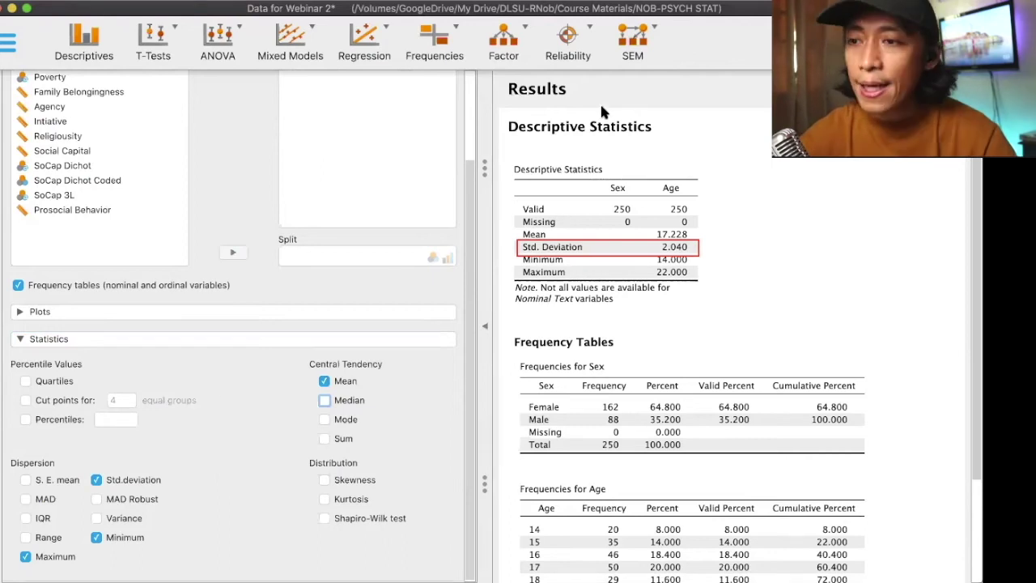
click(609, 247)
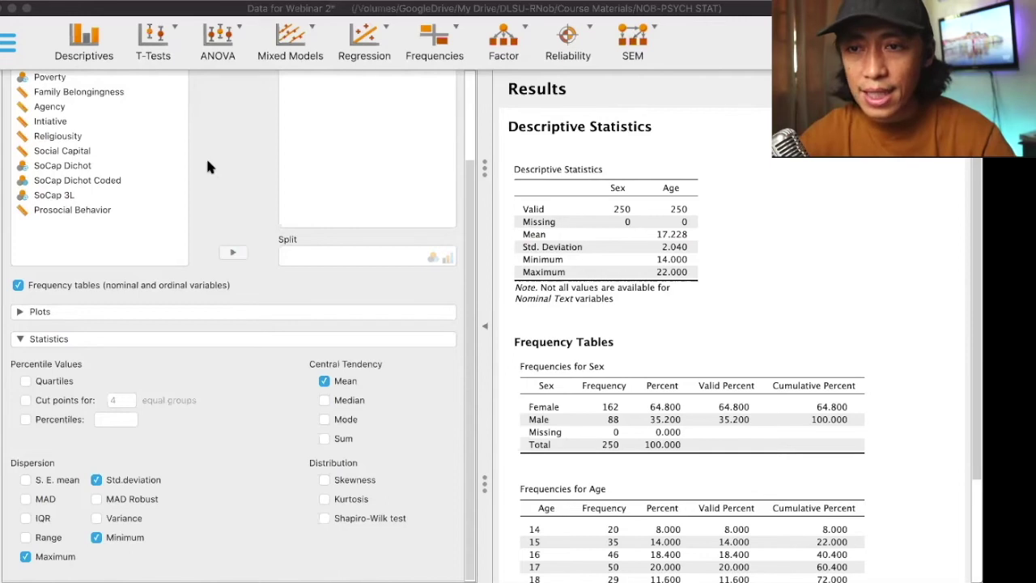
scroll(207, 166, up, 3)
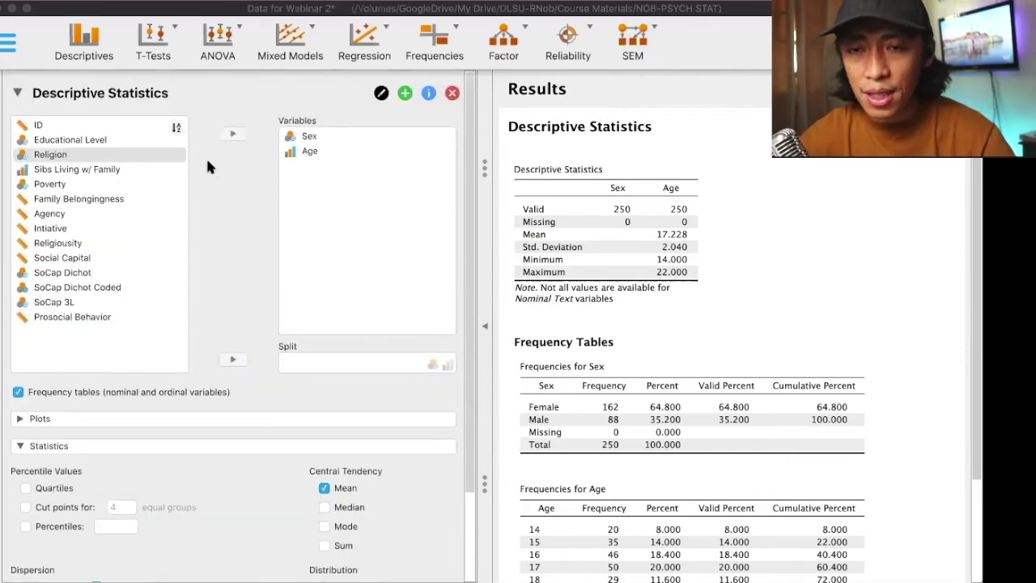
- Add Religion to the Descriptive Statistics variables
click(71, 185)
click(57, 154)
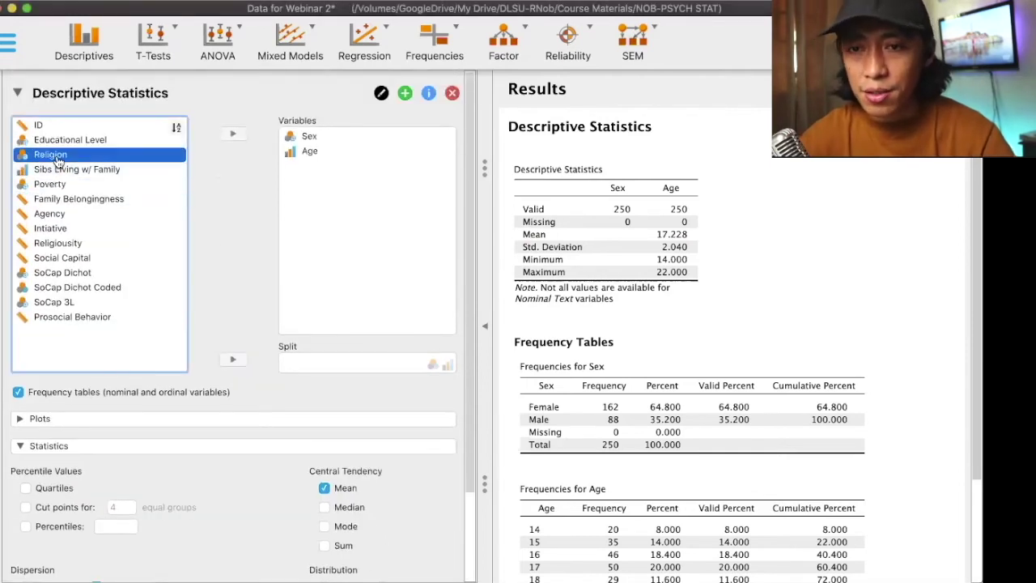
click(232, 134)
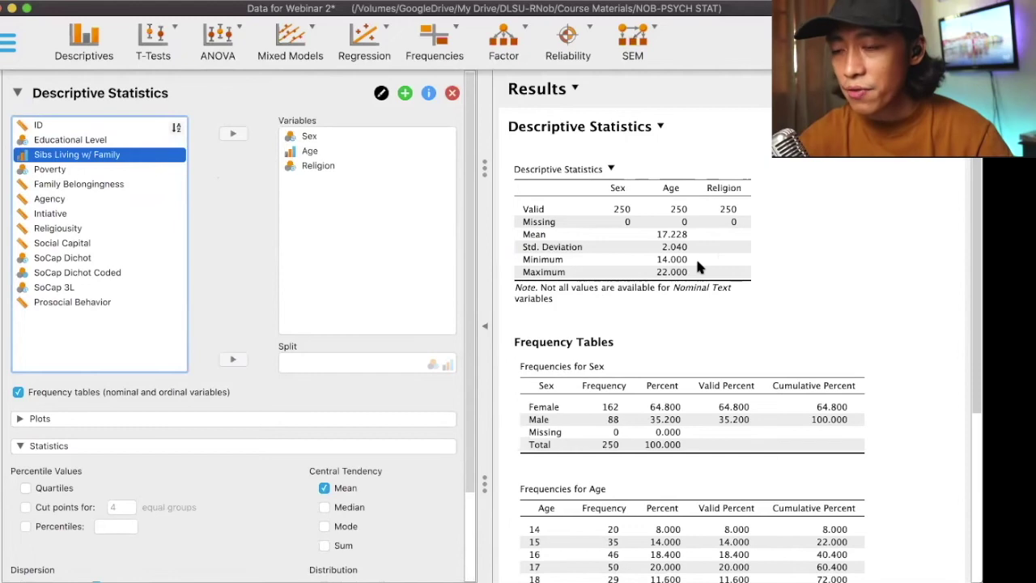
- Outline the Religion frequency rows: 205 Catholic (82%) and 45 Non-Catholic (18%)
scroll(696, 257, down, 6)
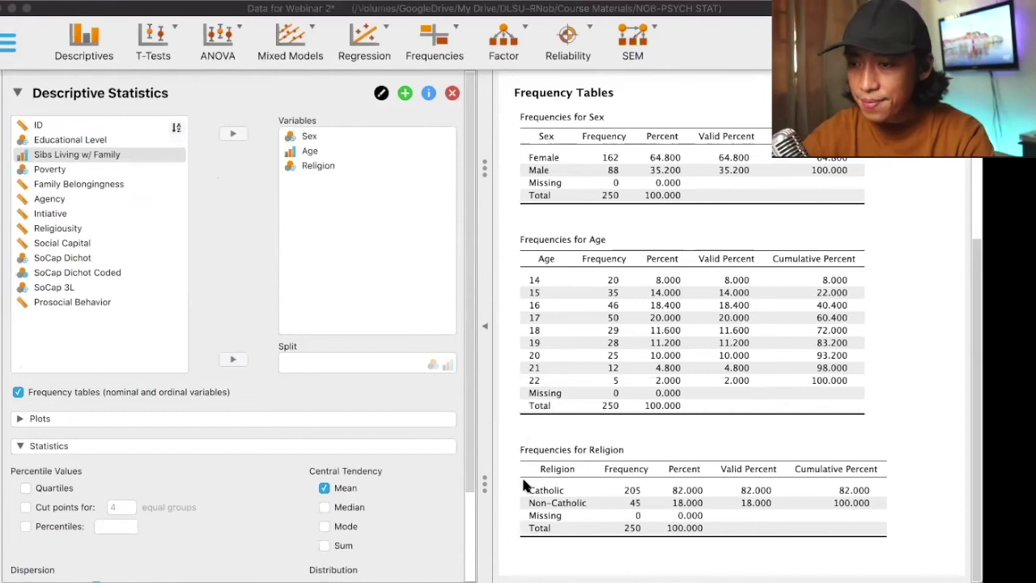
drag(525, 483, 718, 496)
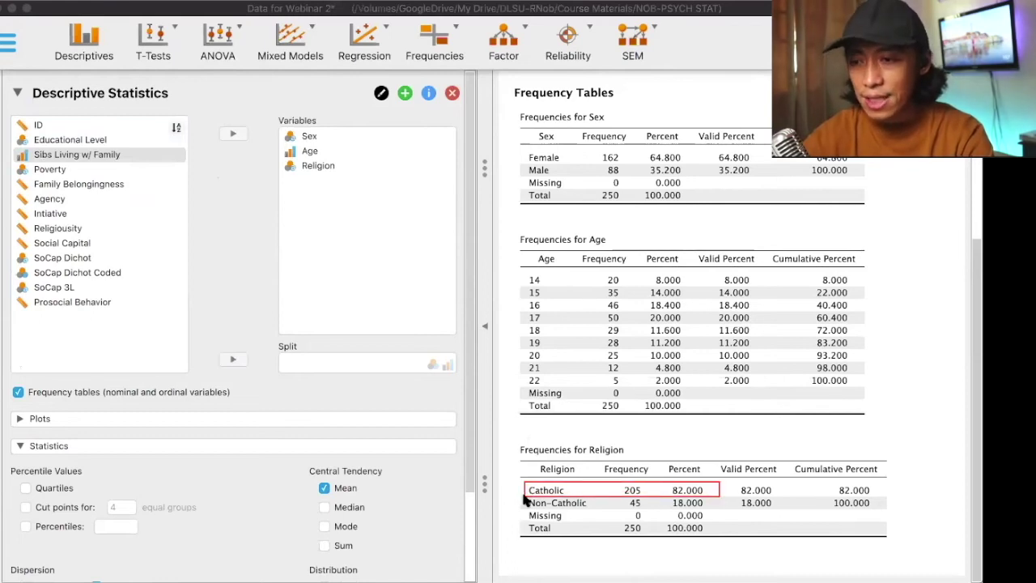
drag(525, 497, 717, 509)
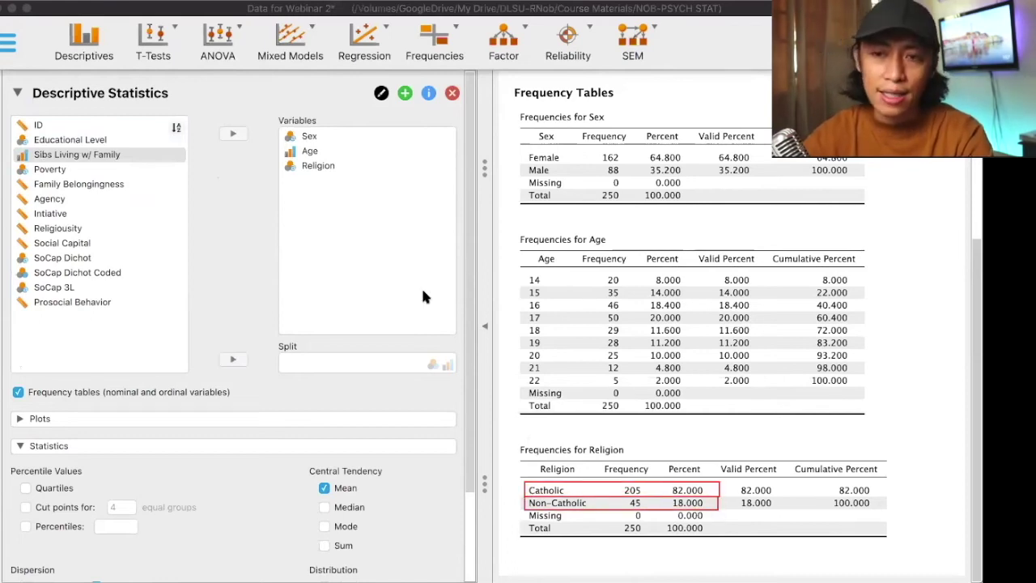
- Add Educational Level to the Descriptive Statistics variables
click(47, 170)
click(73, 139)
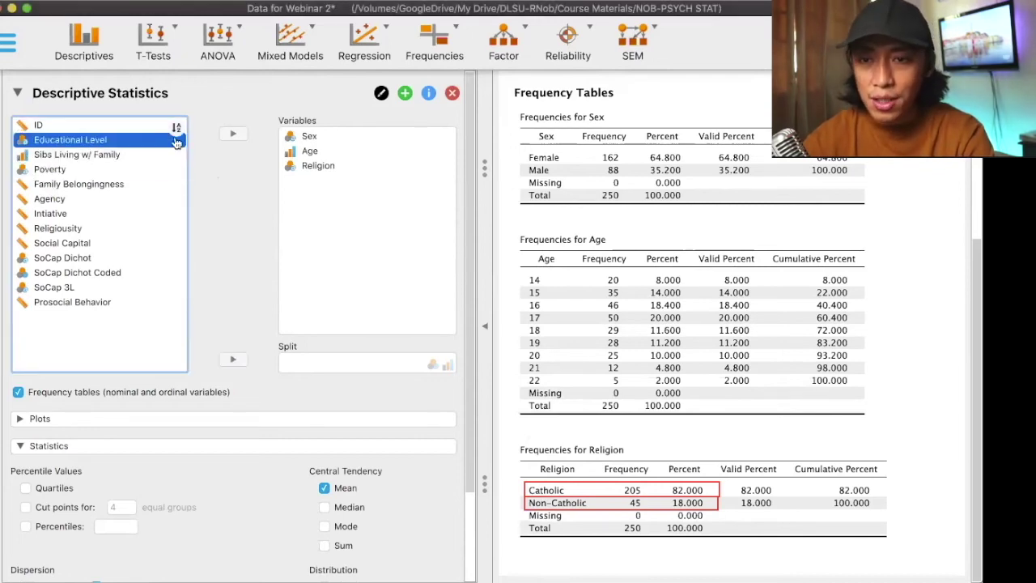
click(233, 136)
- Outline the Educational Level rows: 135 College (54%) and 115 High School (46%)
scroll(580, 366, down, 1)
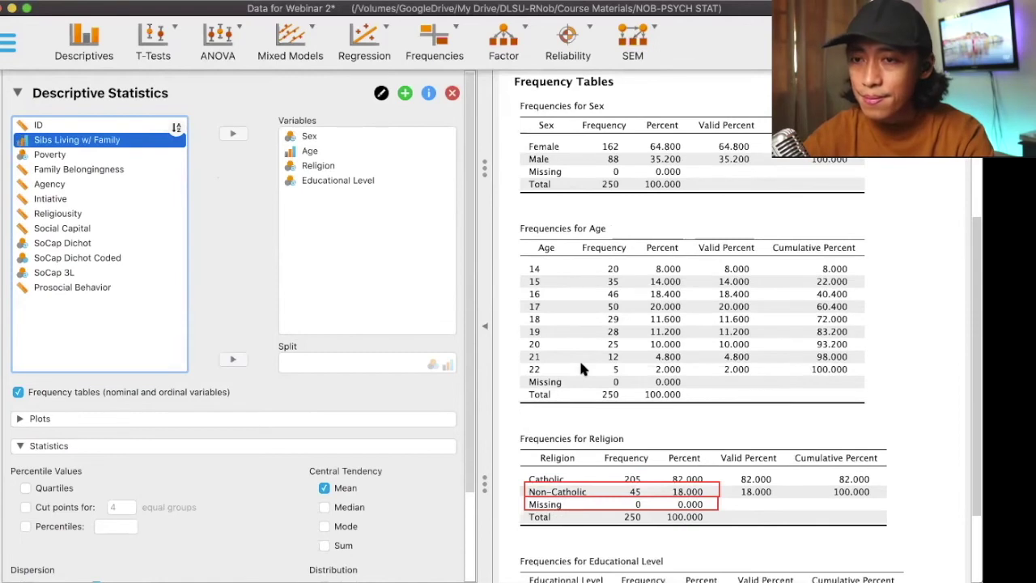
scroll(578, 359, down, 4)
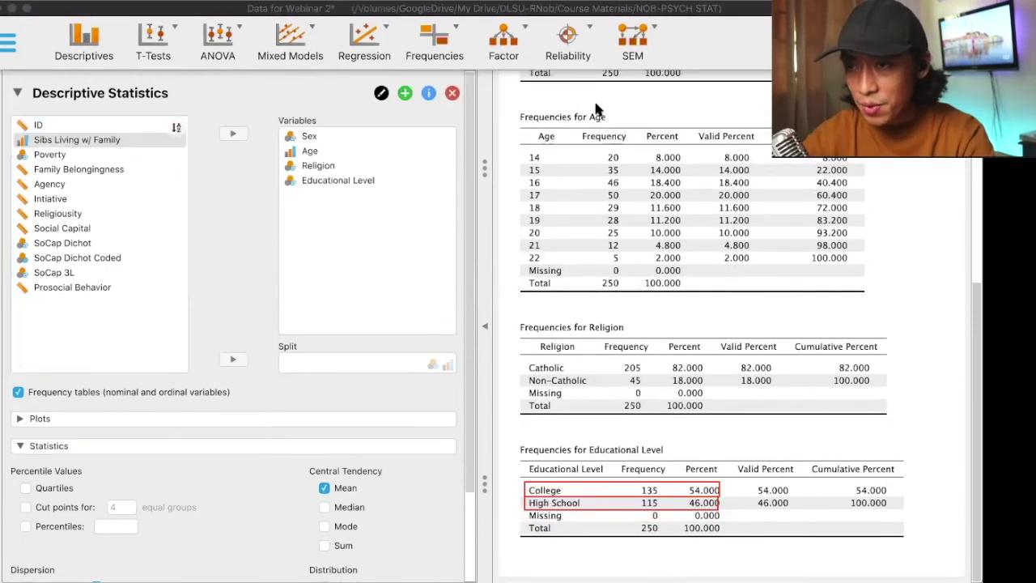
key(Escape)
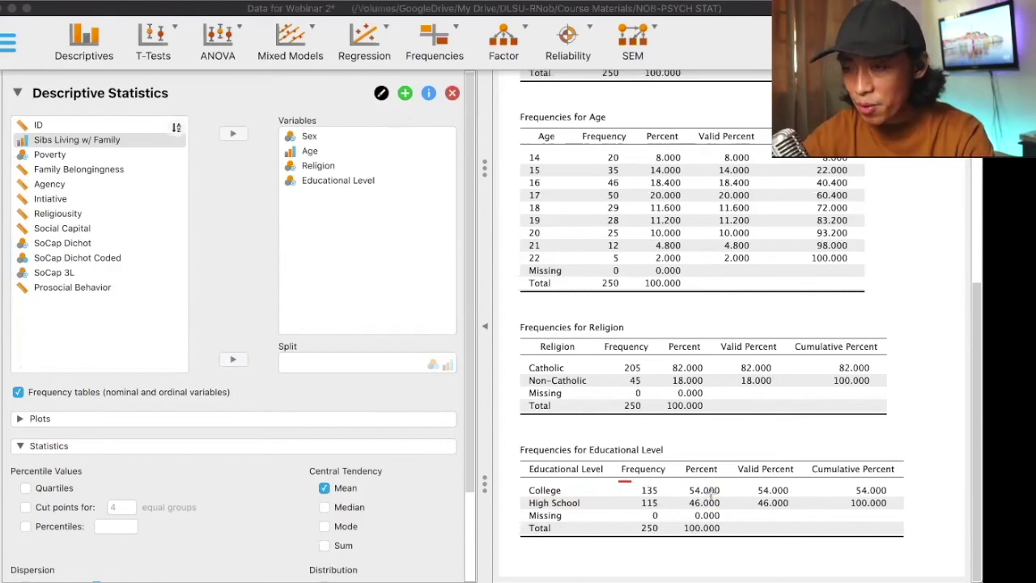
drag(620, 484, 733, 497)
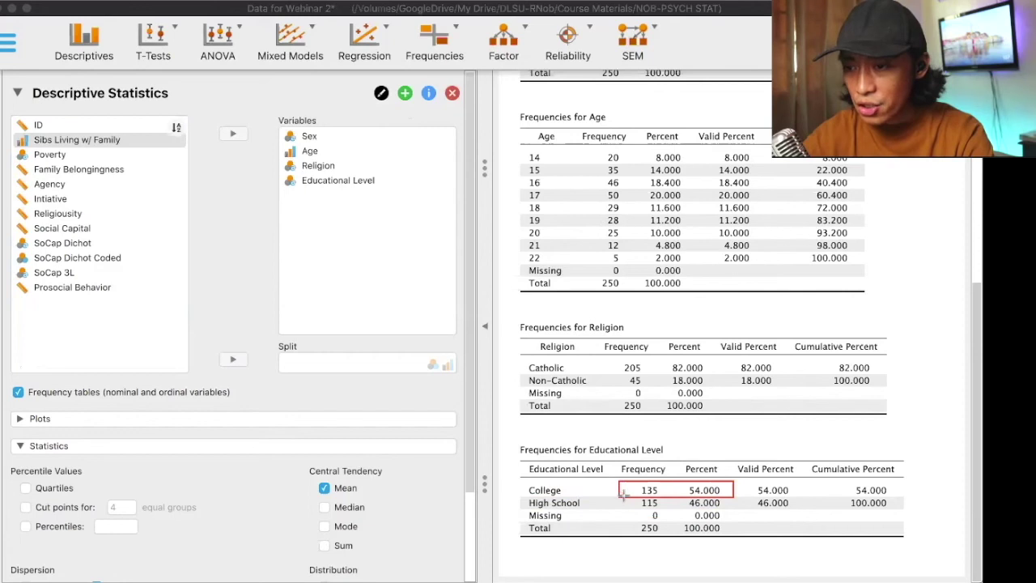
drag(623, 495, 738, 513)
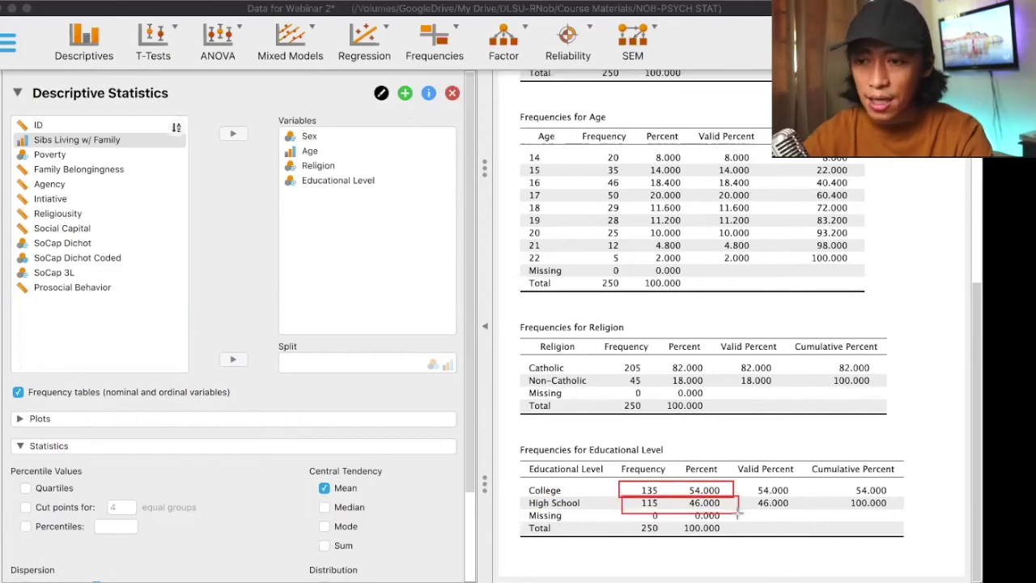
scroll(586, 300, up, 5)
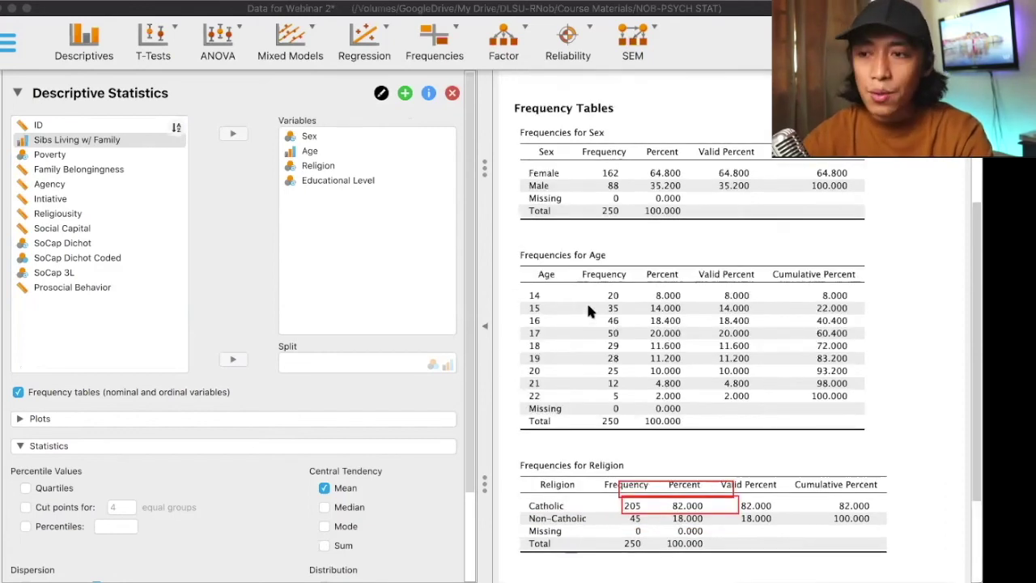
scroll(580, 261, down, 5)
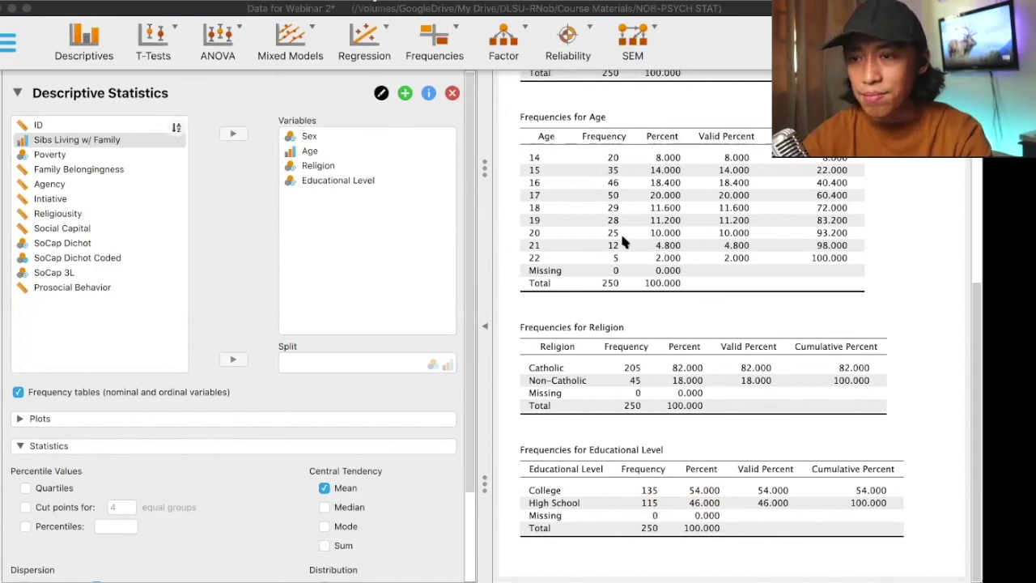
scroll(620, 231, up, 5)
scroll(622, 239, up, 3)
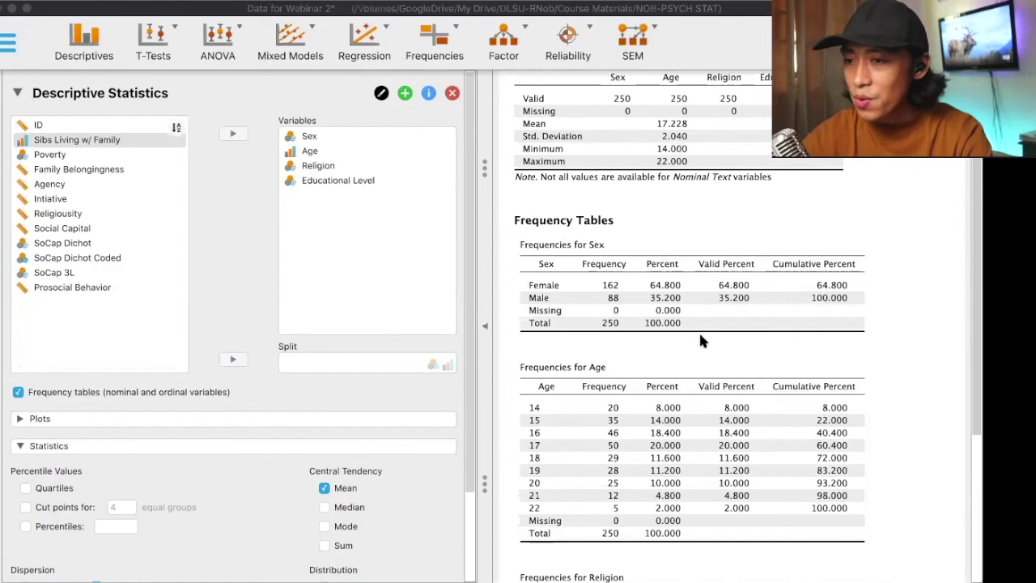
scroll(743, 414, up, 4)
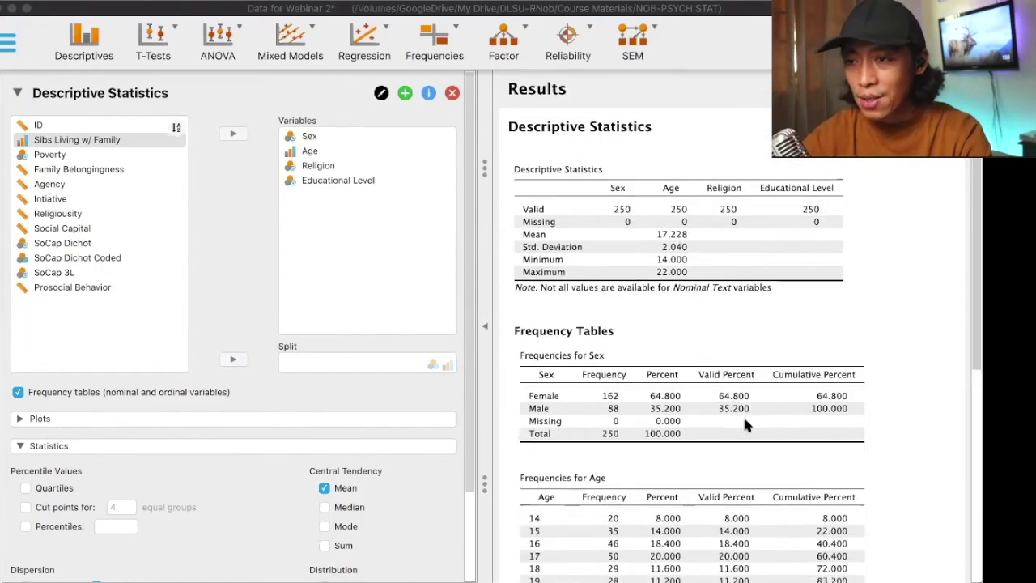